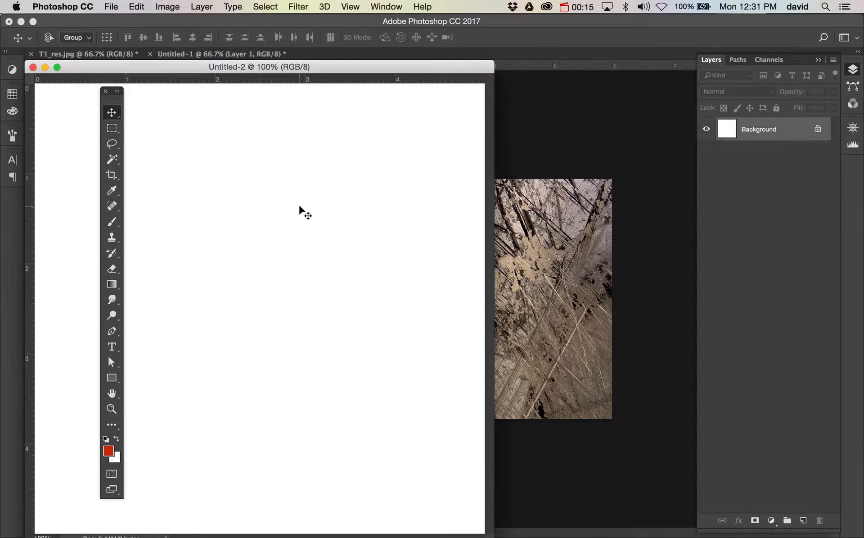
Select the Brush tool with a 175 px hard round brush tip
{"action": "key", "text": "super+minus"}
{"action": "left_click_drag", "start_coordinate": [260, 67], "coordinate": [447, 110]}
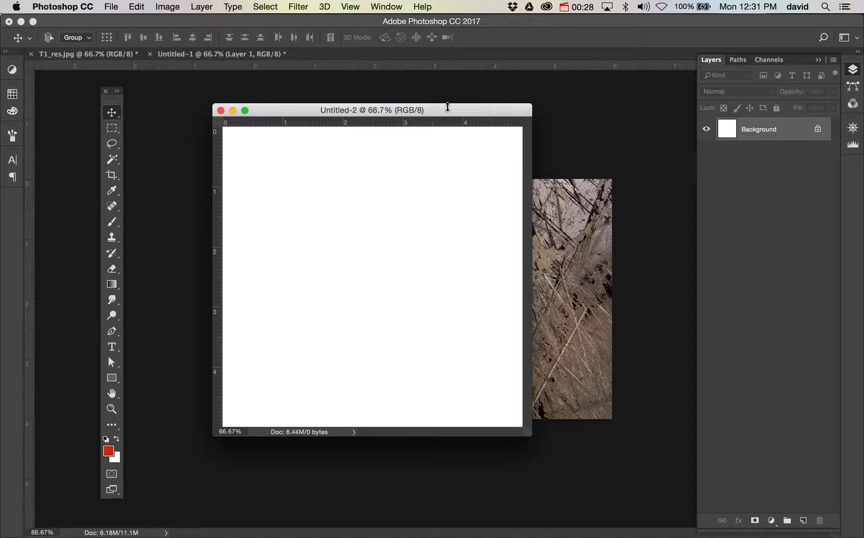
{"action": "left_click", "coordinate": [113, 224]}
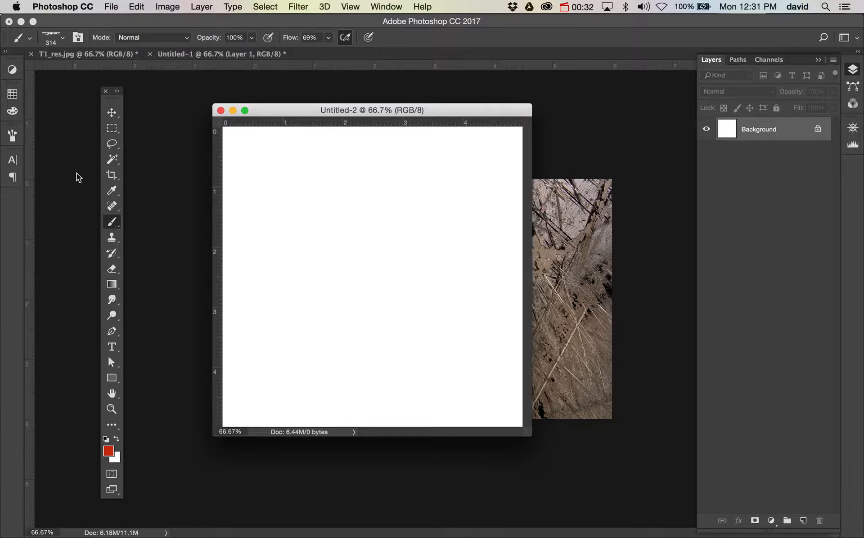
{"action": "left_click", "coordinate": [62, 39]}
{"action": "left_click", "coordinate": [121, 169]}
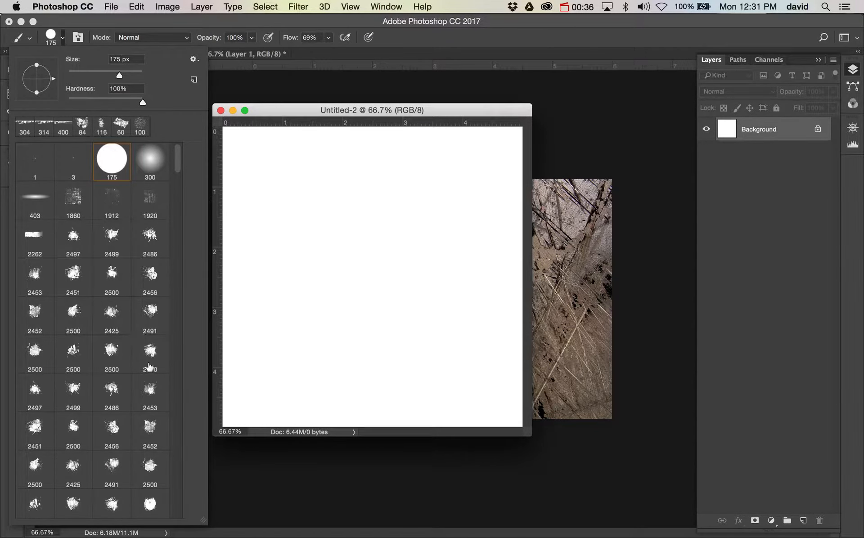
{"action": "left_click", "coordinate": [63, 40]}
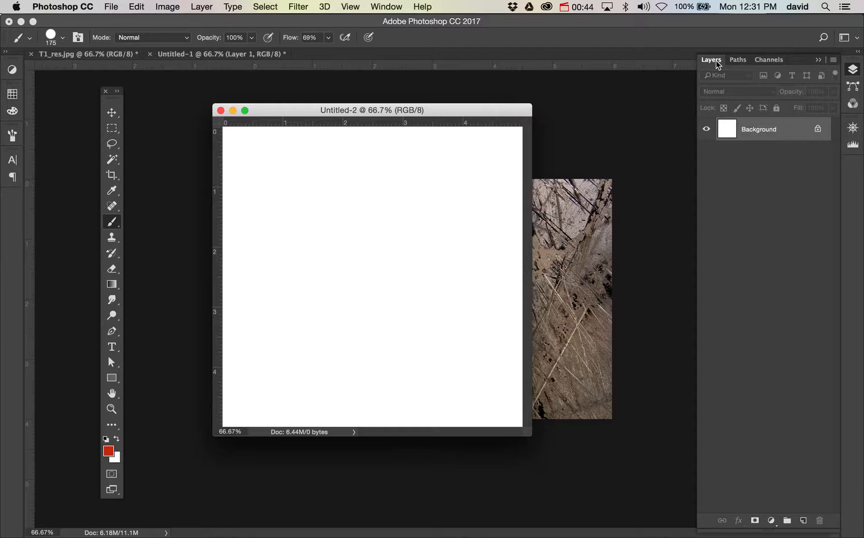
Paint a red looping stroke directly on the white background
{"action": "left_click", "coordinate": [395, 7]}
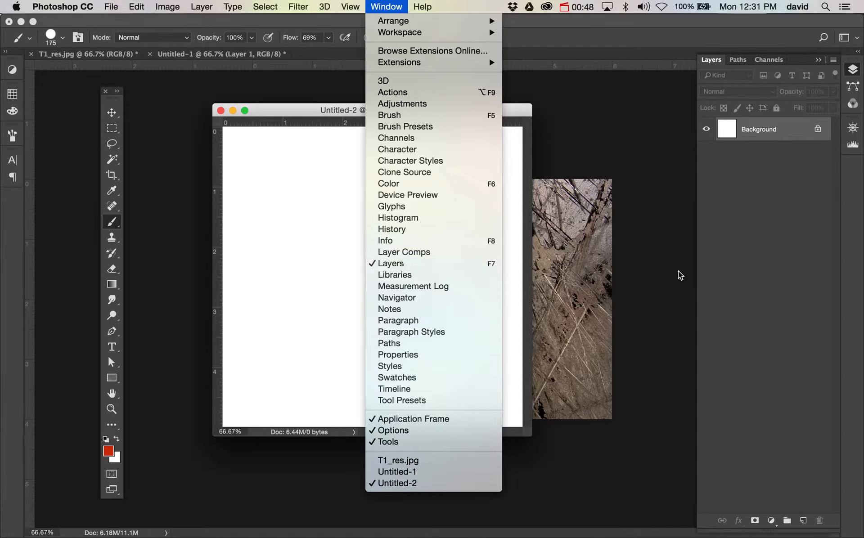
{"action": "left_click", "coordinate": [771, 268]}
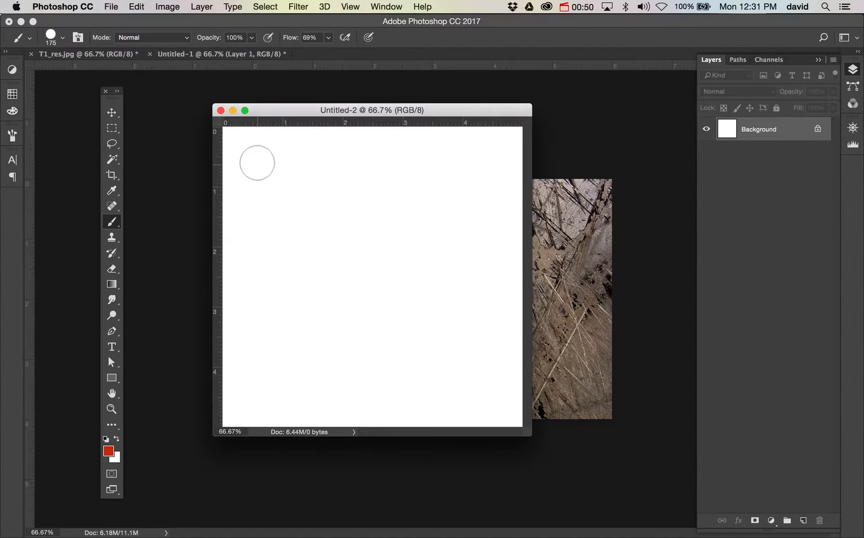
{"action": "left_click_drag", "start_coordinate": [257, 161], "coordinate": [344, 258]}
{"action": "mouse_move", "coordinate": [394, 276]}
{"action": "left_mouse_down"}
{"action": "mouse_move", "coordinate": [344, 233]}
{"action": "mouse_move", "coordinate": [283, 351]}
{"action": "mouse_move", "coordinate": [274, 313]}
{"action": "mouse_move", "coordinate": [372, 346]}
{"action": "mouse_move", "coordinate": [435, 345]}
{"action": "left_mouse_up"}
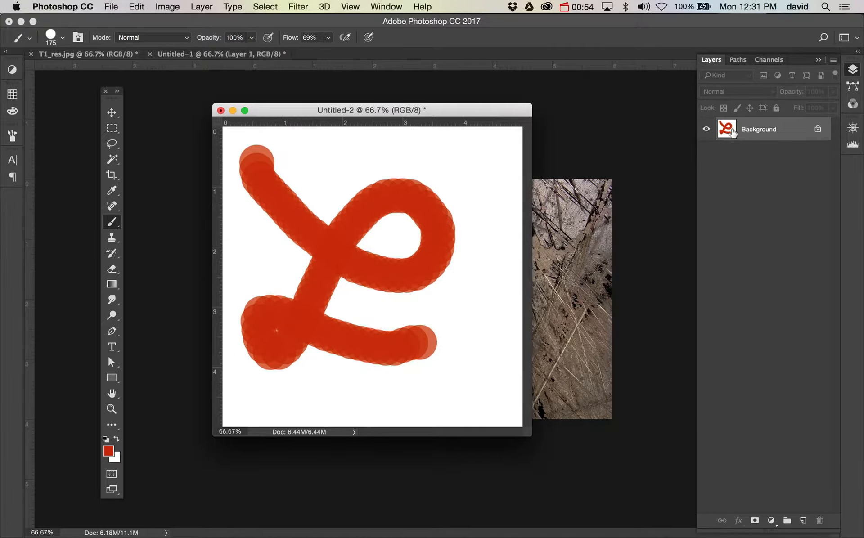
Try to move the painted Background, converting it to a normal layer and dragging it around
{"action": "left_click", "coordinate": [112, 113]}
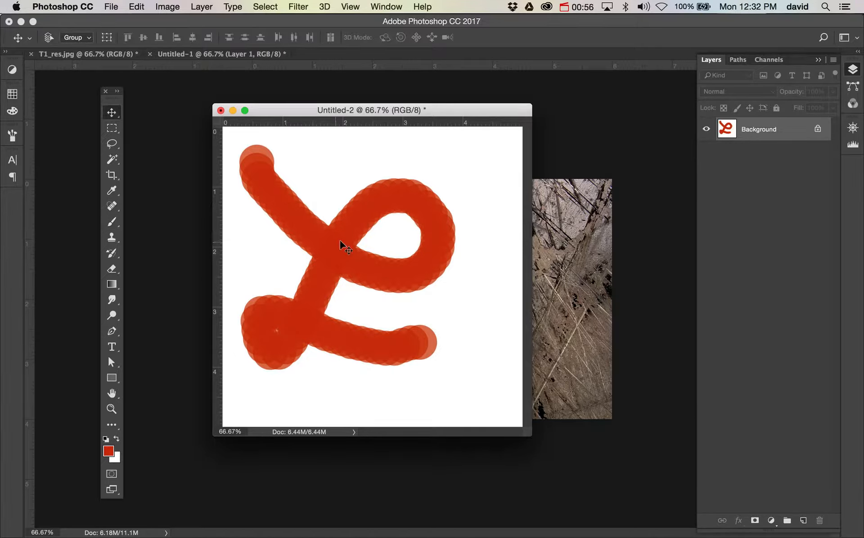
{"action": "left_click_drag", "start_coordinate": [340, 241], "coordinate": [408, 148]}
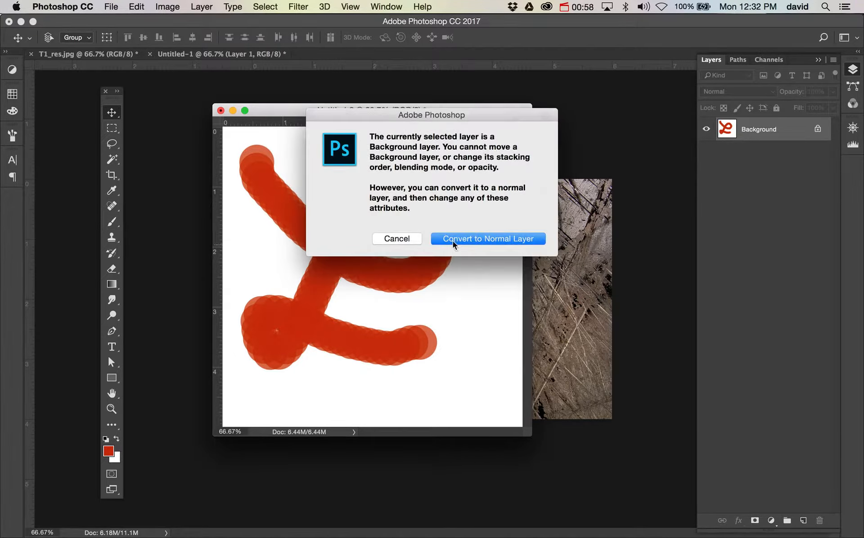
{"action": "left_click", "coordinate": [484, 240]}
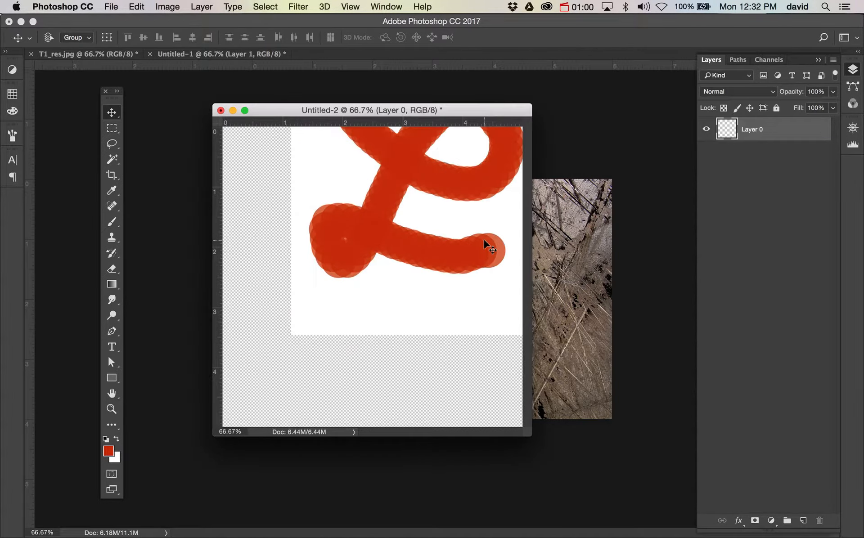
{"action": "mouse_move", "coordinate": [463, 233]}
{"action": "left_mouse_down"}
{"action": "mouse_move", "coordinate": [374, 318]}
{"action": "mouse_move", "coordinate": [386, 303]}
{"action": "mouse_move", "coordinate": [426, 297]}
{"action": "left_mouse_up"}
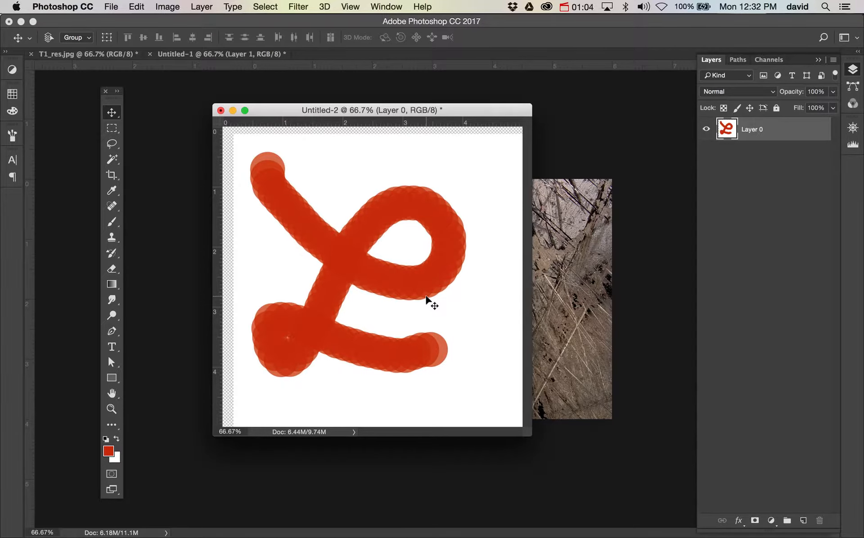
Step back through history to undo the move, layer conversion and red strokes
{"action": "key", "text": "super+z"}
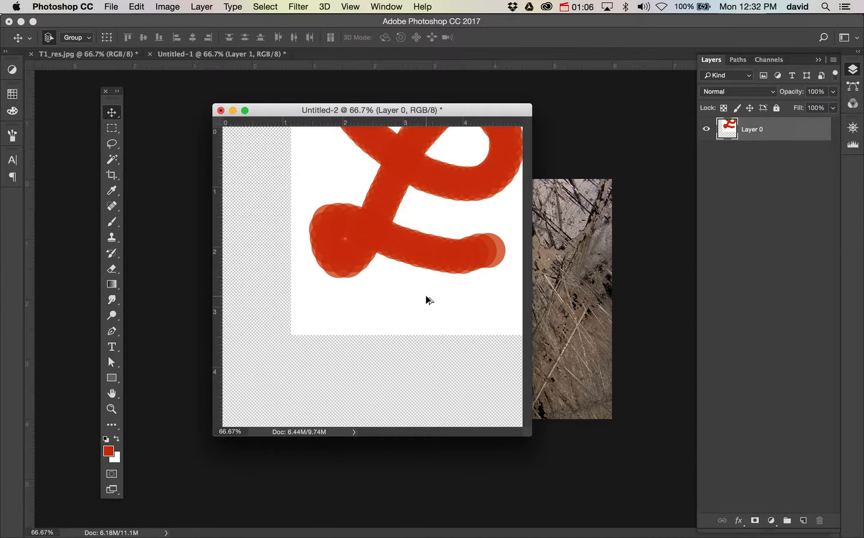
{"action": "key", "text": "super+alt+z"}
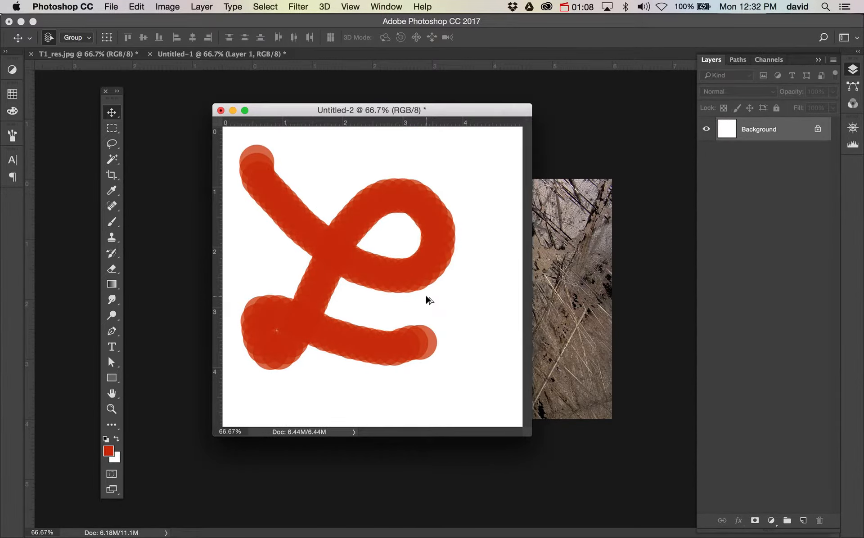
{"action": "key", "text": "super+alt+z"}
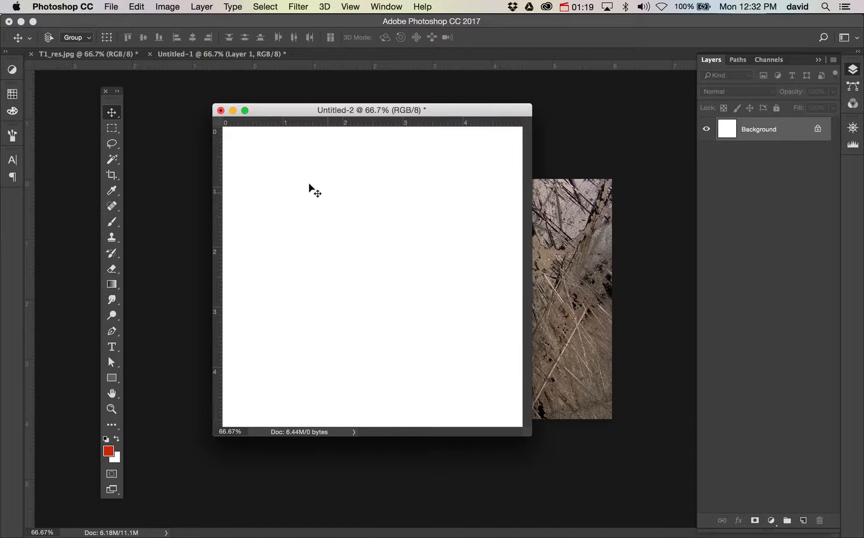
{"action": "left_click", "coordinate": [202, 6]}
{"action": "mouse_move", "coordinate": [216, 22]}
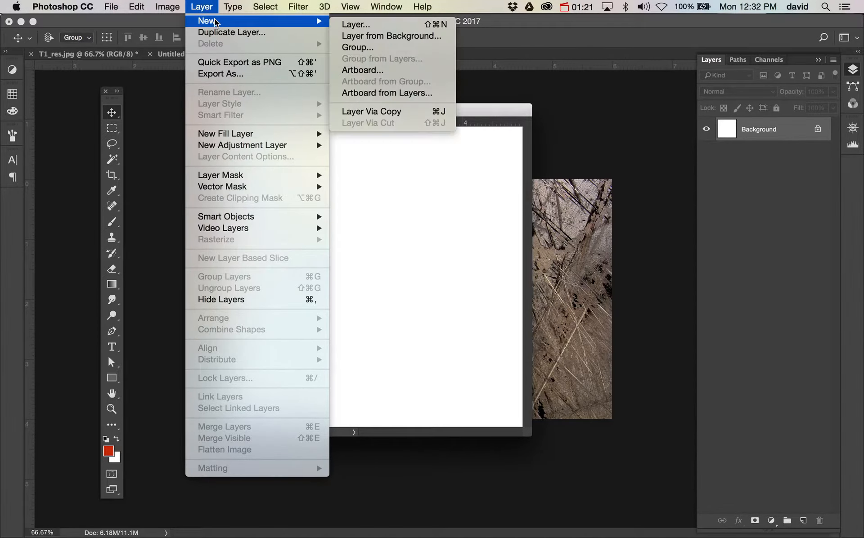
{"action": "left_click", "coordinate": [413, 205]}
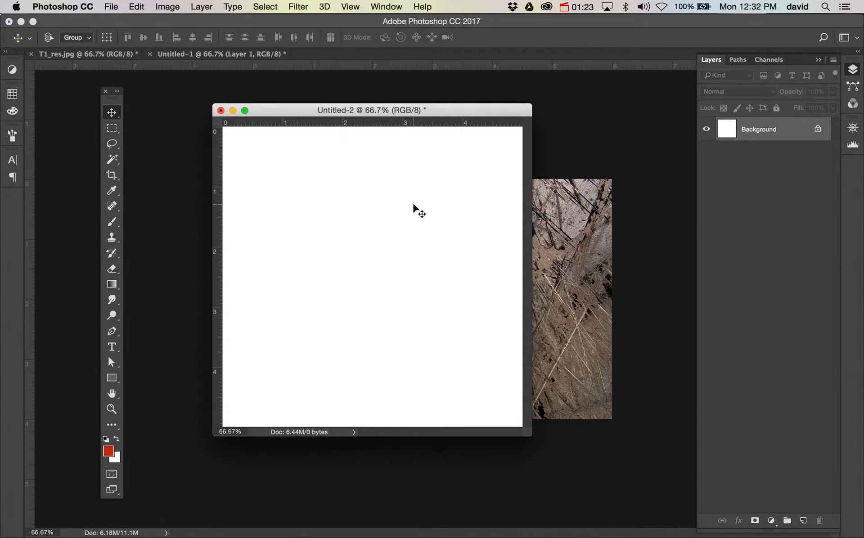
Create a new layer named orange
{"action": "key", "text": "super"}
{"action": "key", "text": "super+shift+n"}
{"action": "type", "text": "orange"}
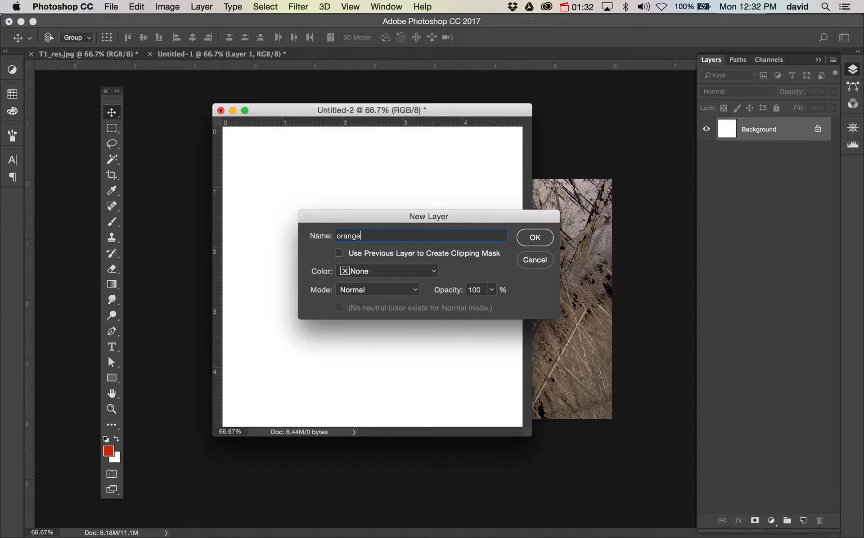
{"action": "key", "text": "Return"}
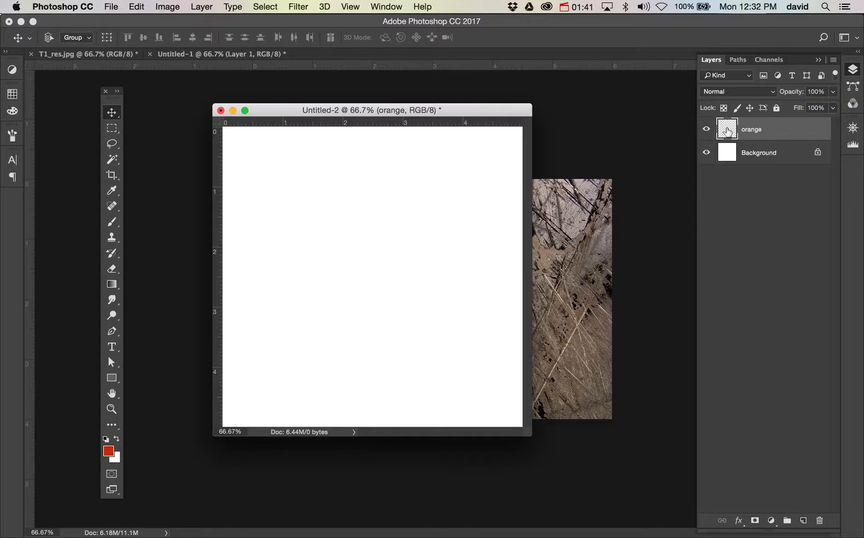
Paint a red looping stroke across the canvas on the orange layer with the brush
{"action": "key", "text": "b"}
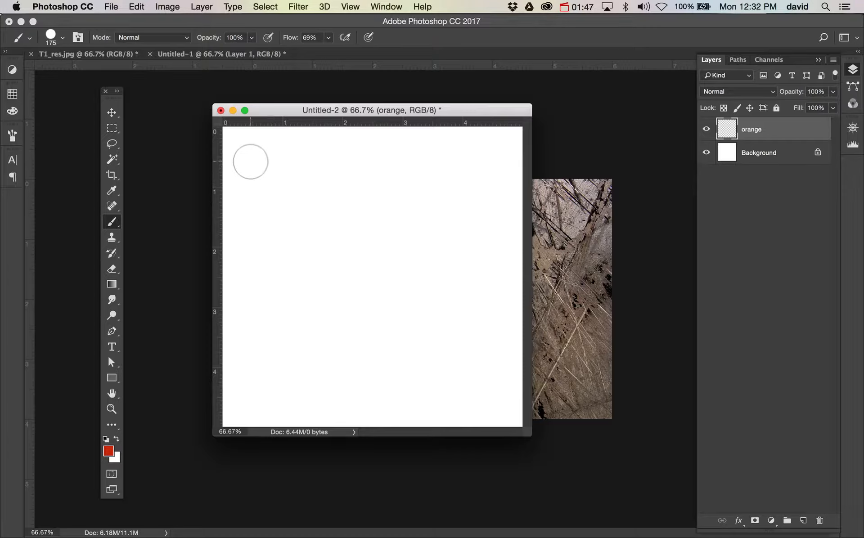
{"action": "mouse_move", "coordinate": [250, 162]}
{"action": "left_mouse_down"}
{"action": "mouse_move", "coordinate": [267, 187]}
{"action": "mouse_move", "coordinate": [324, 229]}
{"action": "mouse_move", "coordinate": [409, 240]}
{"action": "mouse_move", "coordinate": [432, 200]}
{"action": "mouse_move", "coordinate": [402, 182]}
{"action": "mouse_move", "coordinate": [371, 204]}
{"action": "mouse_move", "coordinate": [349, 261]}
{"action": "mouse_move", "coordinate": [273, 339]}
{"action": "mouse_move", "coordinate": [275, 308]}
{"action": "mouse_move", "coordinate": [491, 317]}
{"action": "left_mouse_up"}
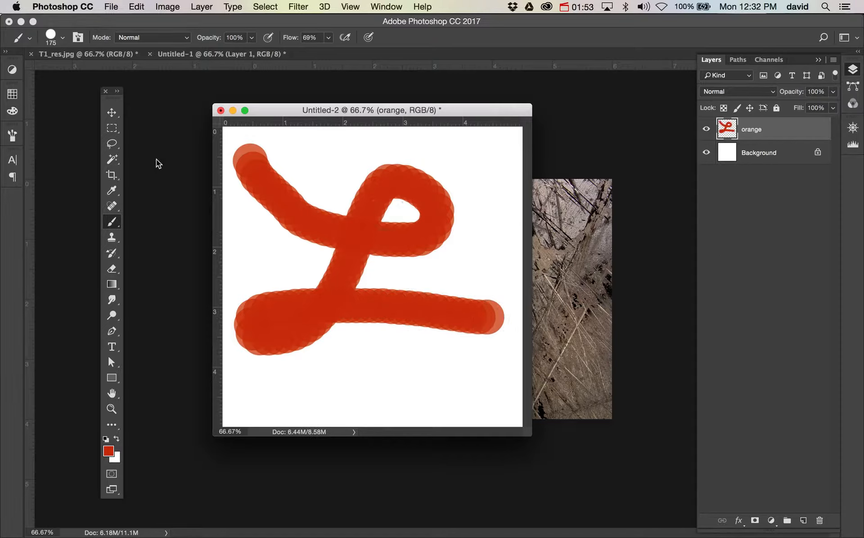
Move the orange layer's stroke toward the upper left of the canvas
{"action": "left_click", "coordinate": [117, 113]}
{"action": "left_click_drag", "start_coordinate": [458, 297], "coordinate": [304, 231]}
{"action": "mouse_move", "coordinate": [310, 298]}
{"action": "left_mouse_down"}
{"action": "mouse_move", "coordinate": [477, 264]}
{"action": "mouse_move", "coordinate": [380, 189]}
{"action": "mouse_move", "coordinate": [350, 184]}
{"action": "mouse_move", "coordinate": [324, 203]}
{"action": "left_mouse_up"}
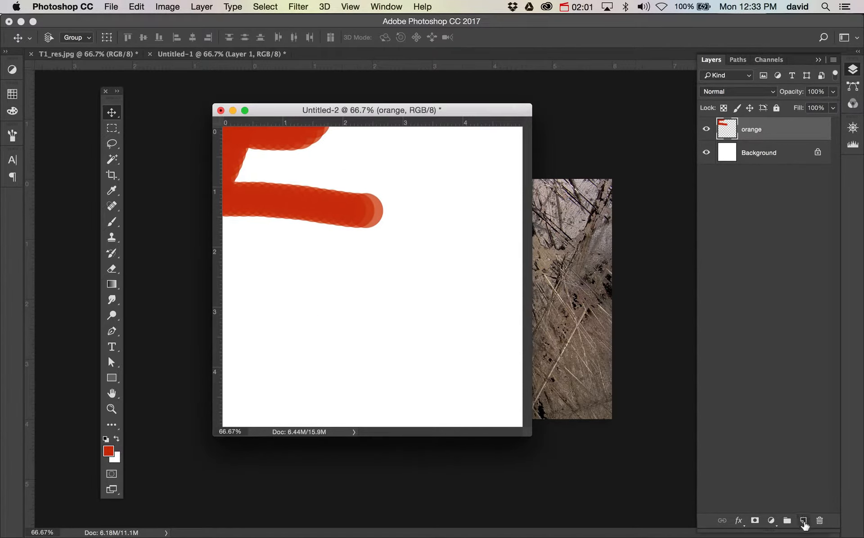
Create another new layer named blue above the orange layer
{"action": "key", "text": "super"}
{"action": "left_click", "coordinate": [803, 522], "text": "alt"}
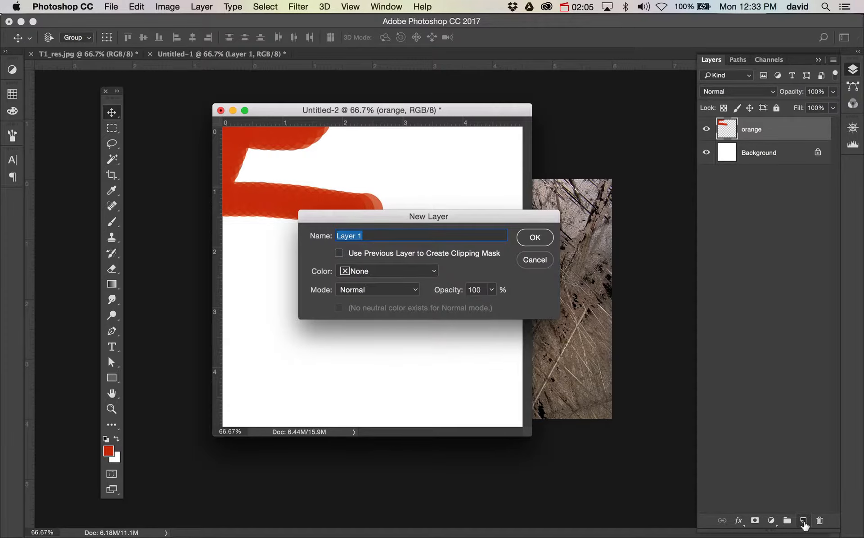
{"action": "type", "text": "blue"}
{"action": "key", "text": "Return"}
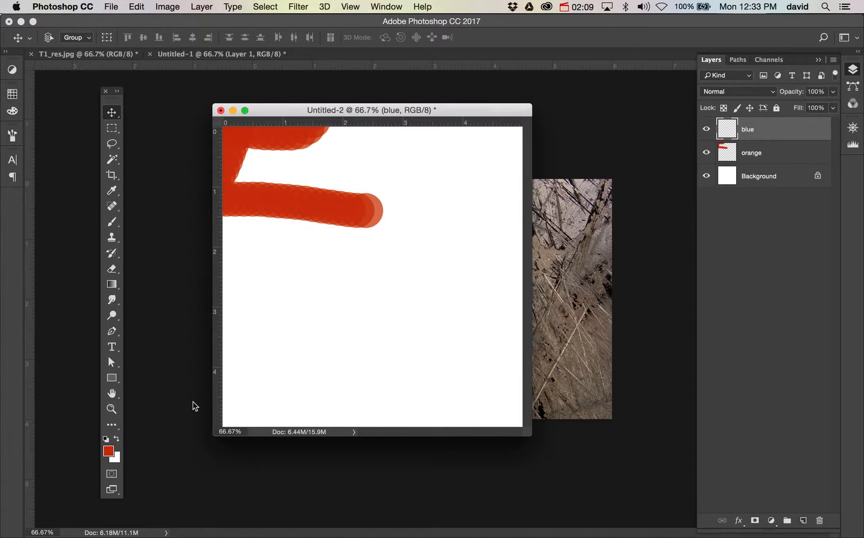
Set the foreground color to a bright blue in the Color Picker
{"action": "left_click", "coordinate": [109, 453]}
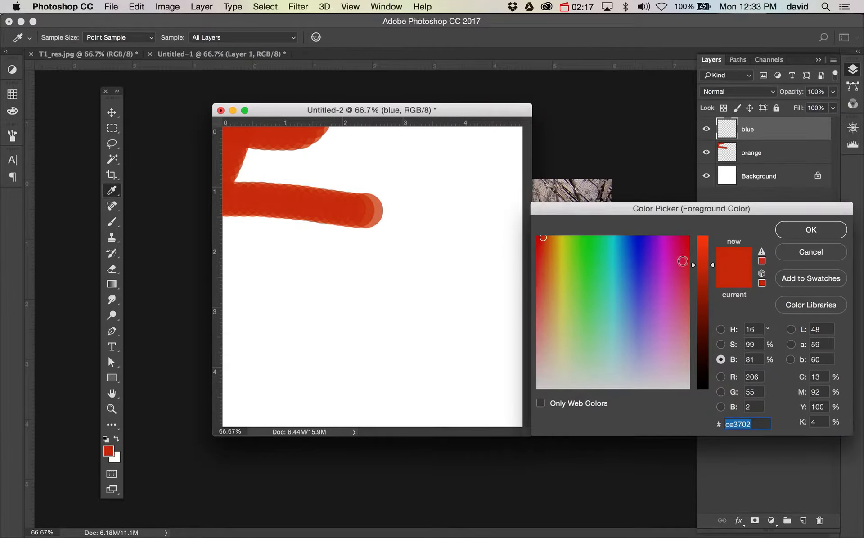
{"action": "left_click_drag", "start_coordinate": [675, 210], "coordinate": [673, 182]}
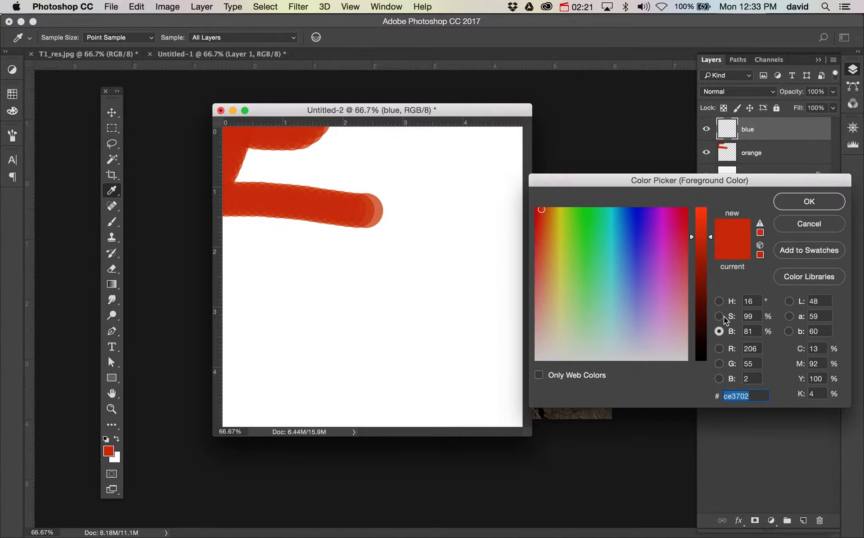
{"action": "left_click", "coordinate": [719, 301]}
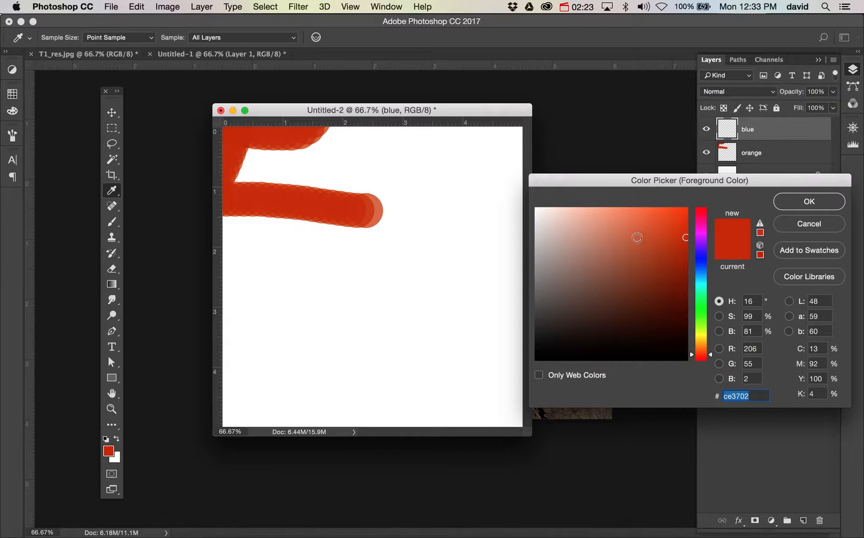
{"action": "left_click", "coordinate": [719, 317]}
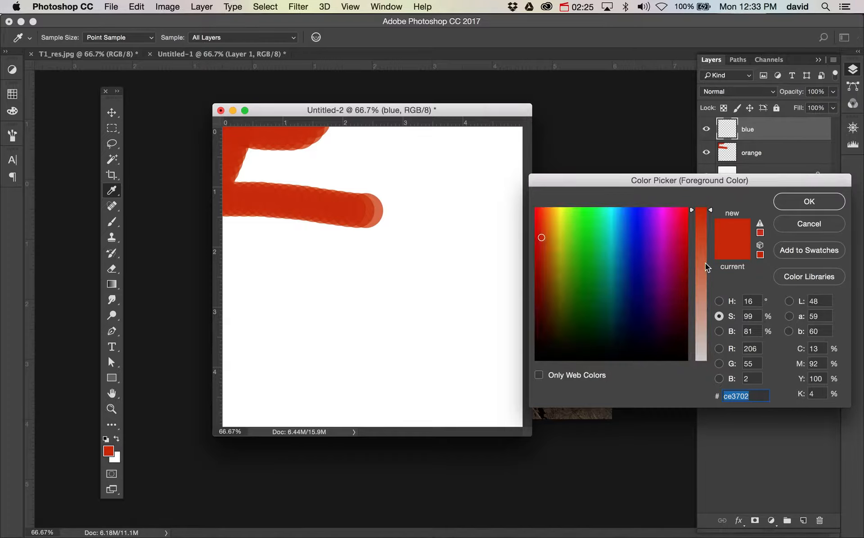
{"action": "mouse_move", "coordinate": [711, 212]}
{"action": "left_mouse_down"}
{"action": "mouse_move", "coordinate": [703, 330]}
{"action": "mouse_move", "coordinate": [703, 196]}
{"action": "left_mouse_up"}
{"action": "left_click", "coordinate": [719, 332]}
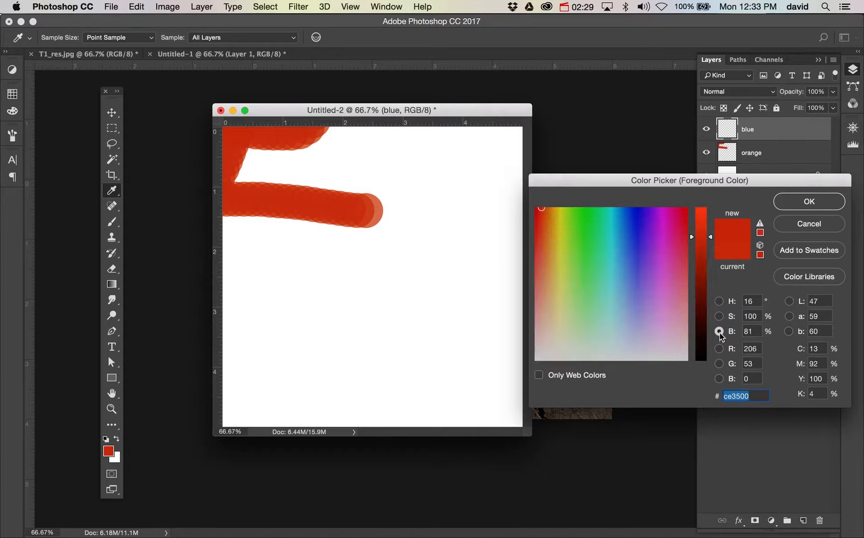
{"action": "left_click_drag", "start_coordinate": [710, 242], "coordinate": [711, 211]}
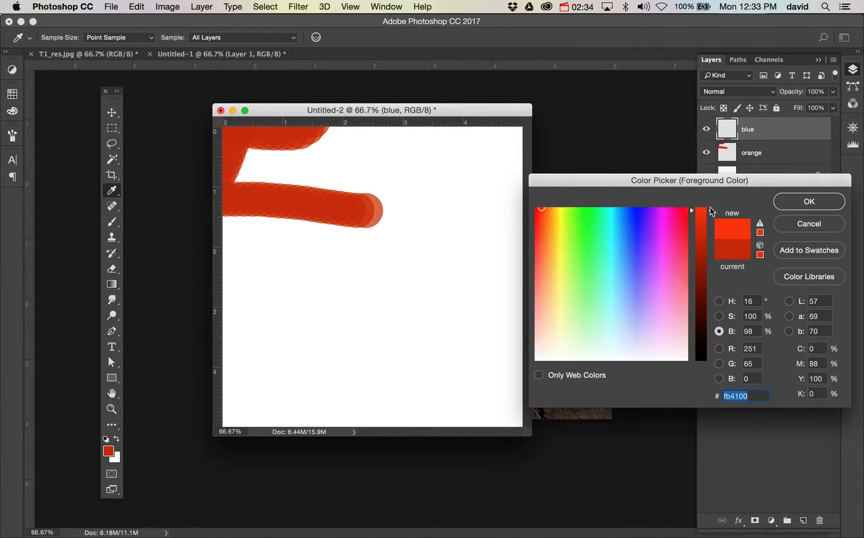
{"action": "left_click", "coordinate": [612, 209]}
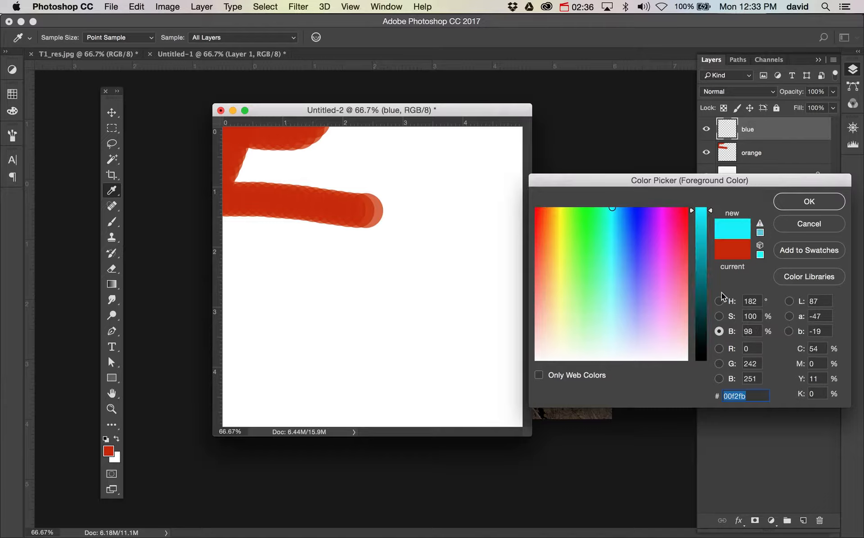
{"action": "left_click_drag", "start_coordinate": [702, 246], "coordinate": [705, 311]}
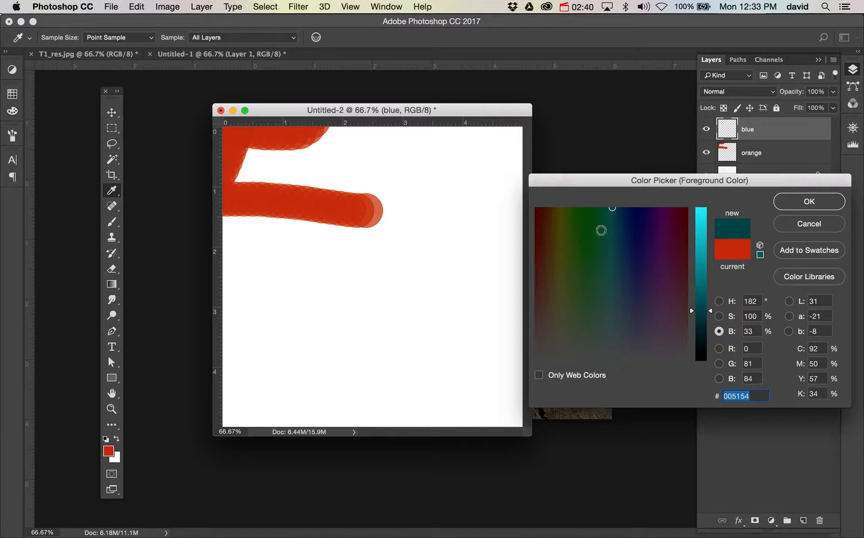
{"action": "left_click_drag", "start_coordinate": [705, 228], "coordinate": [701, 189]}
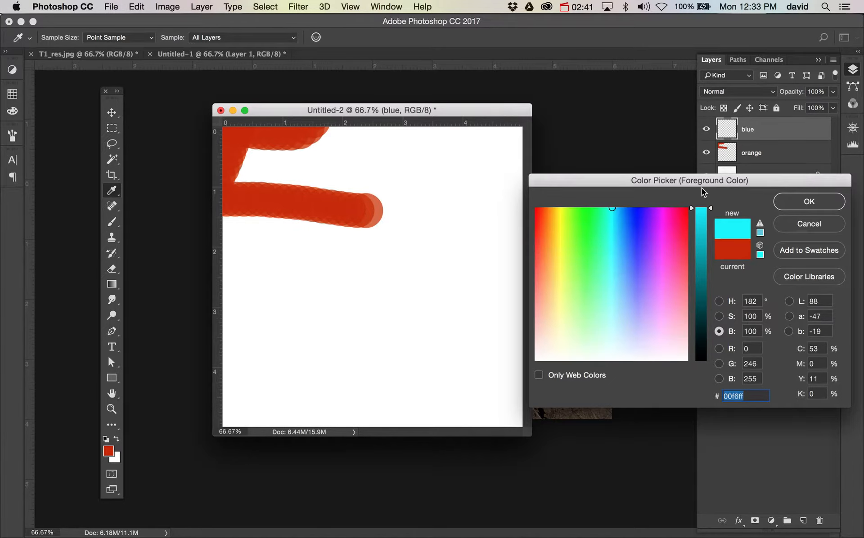
{"action": "left_click", "coordinate": [628, 236]}
{"action": "left_click", "coordinate": [805, 203]}
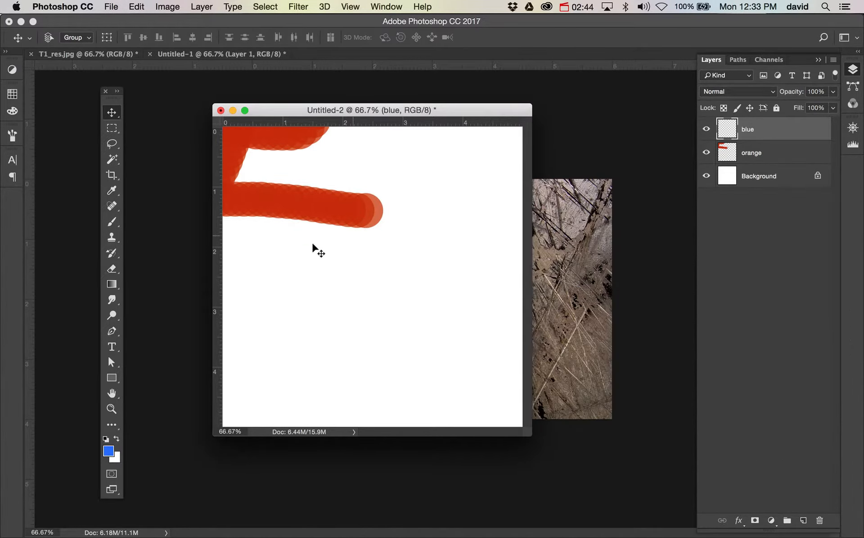
Paint a horizontal blue stroke across the middle of the canvas on the blue layer
{"action": "left_click", "coordinate": [116, 219]}
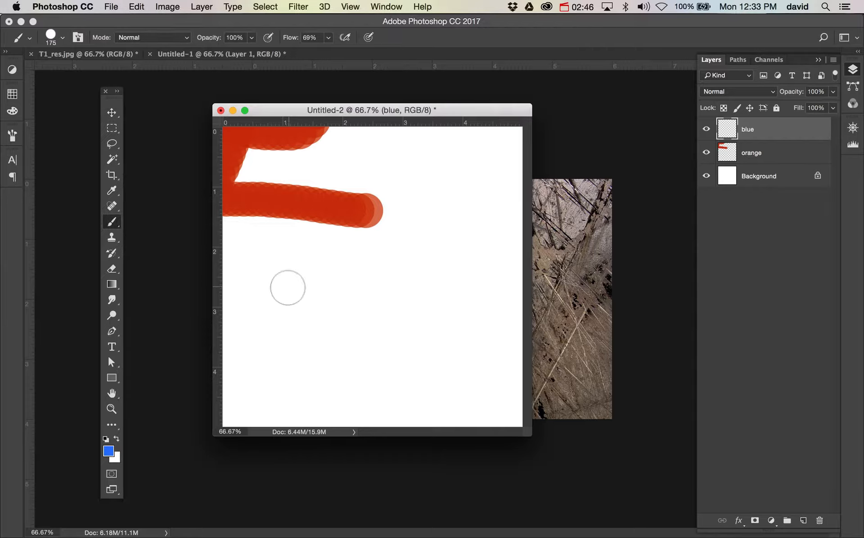
{"action": "left_click_drag", "start_coordinate": [264, 275], "coordinate": [472, 276]}
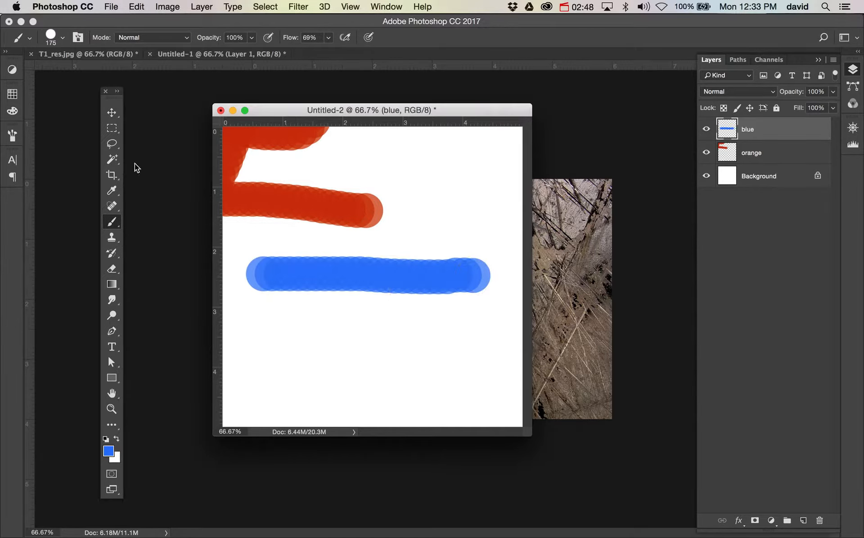
Move the blue layer's stroke up so it overlaps the orange stroke near the top of the canvas
{"action": "left_click", "coordinate": [111, 112]}
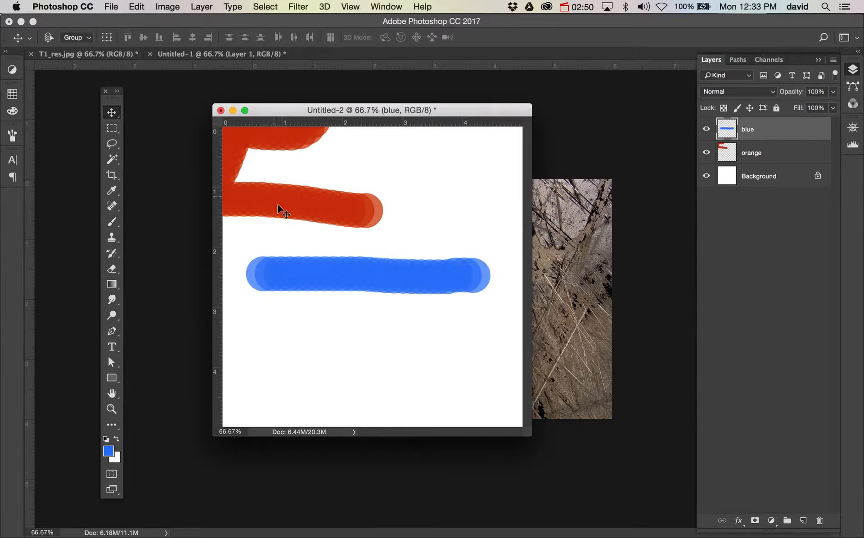
{"action": "mouse_move", "coordinate": [294, 275]}
{"action": "left_mouse_down"}
{"action": "mouse_move", "coordinate": [283, 170]}
{"action": "mouse_move", "coordinate": [269, 168]}
{"action": "left_mouse_up"}
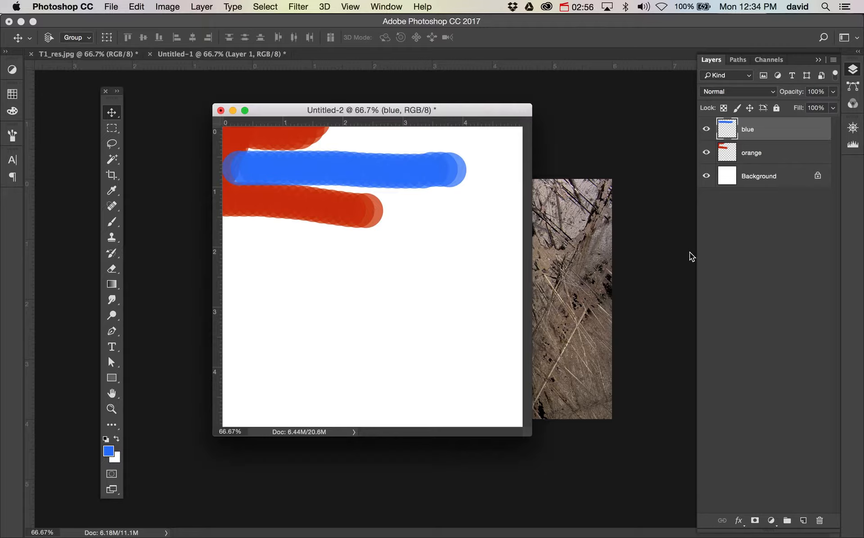
Create a new layer named green above the blue layer, undoing an extra unnamed layer added by mistake
{"action": "key", "text": "super"}
{"action": "key", "text": "super+shift+n"}
{"action": "type", "text": "green"}
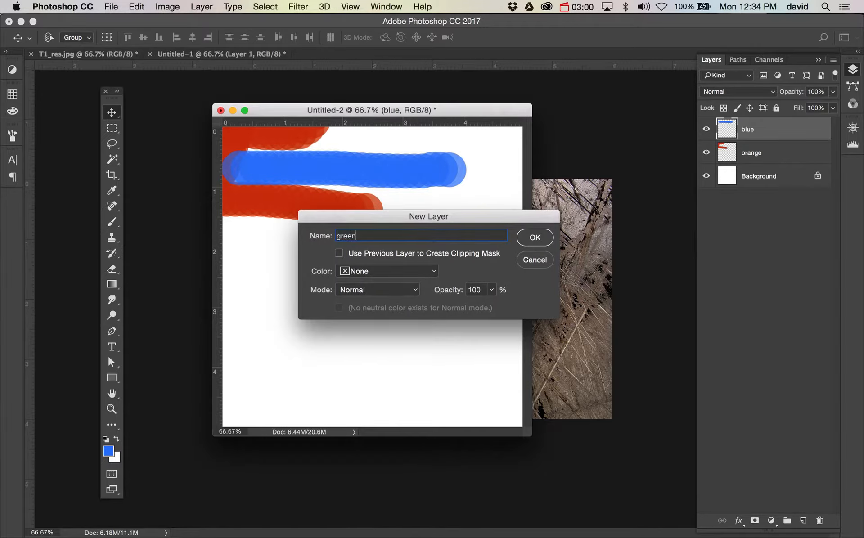
{"action": "key", "text": "Return"}
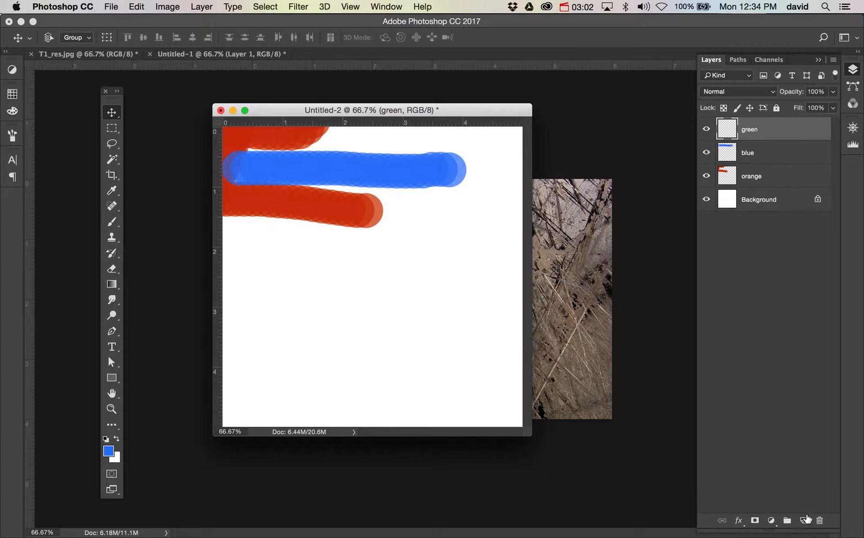
{"action": "left_click", "coordinate": [803, 522]}
{"action": "key", "text": "super+z"}
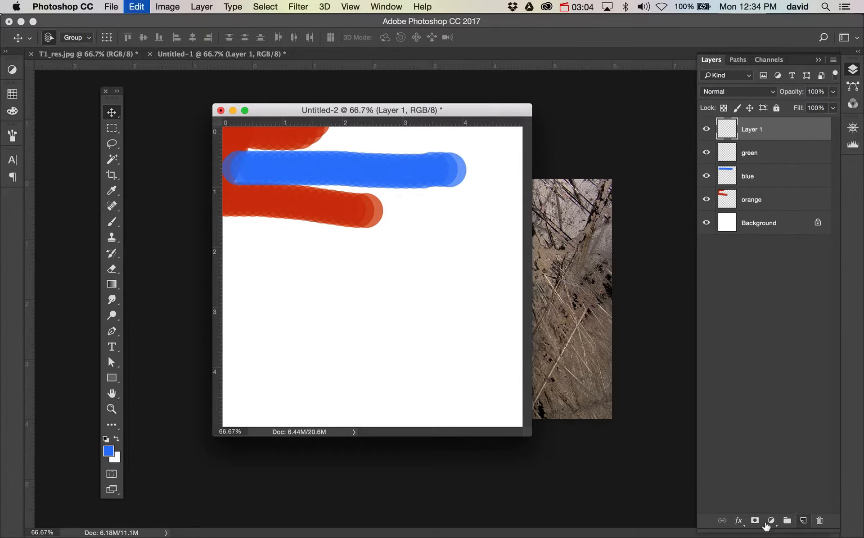
Set the foreground color to a hot pink (ff0fb8) in the Color Picker
{"action": "left_click", "coordinate": [109, 451]}
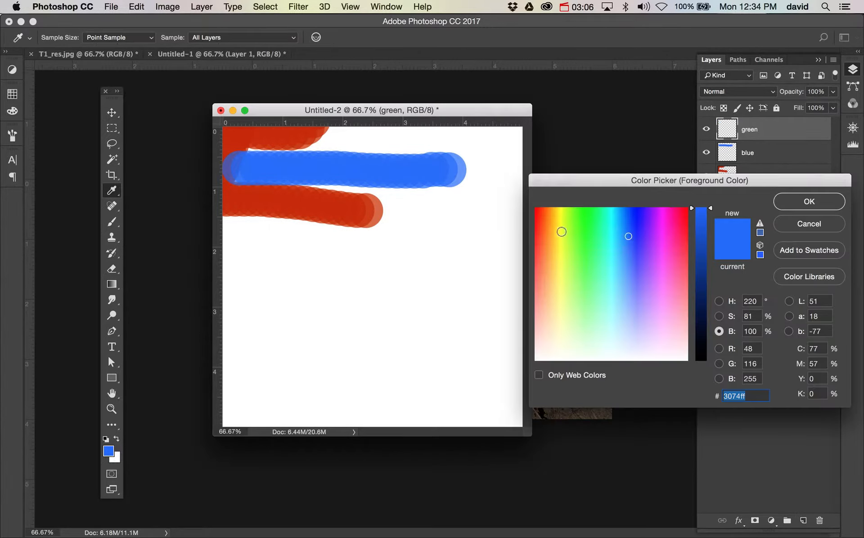
{"action": "left_click", "coordinate": [555, 217]}
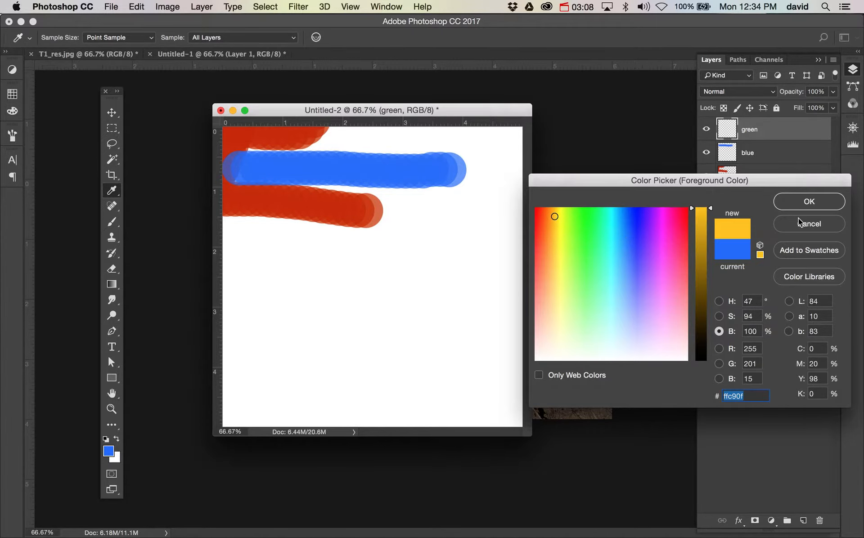
{"action": "left_click", "coordinate": [669, 221]}
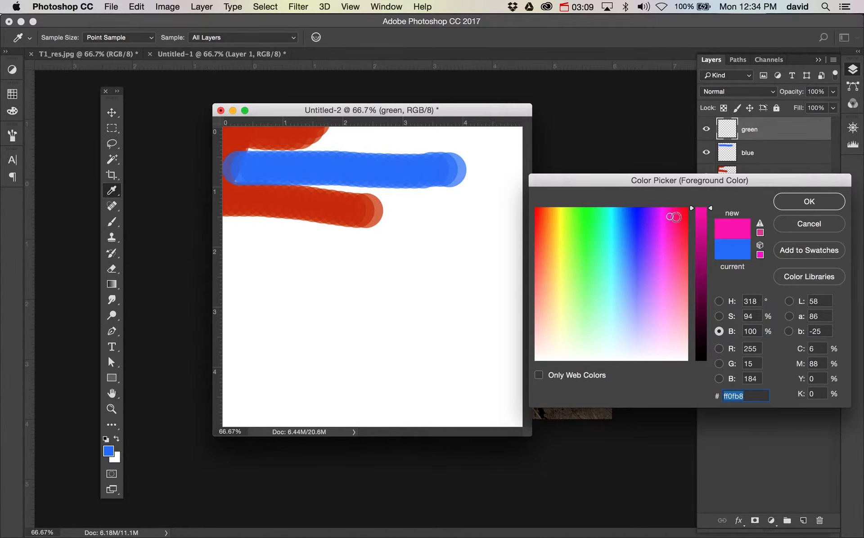
{"action": "left_click", "coordinate": [809, 202]}
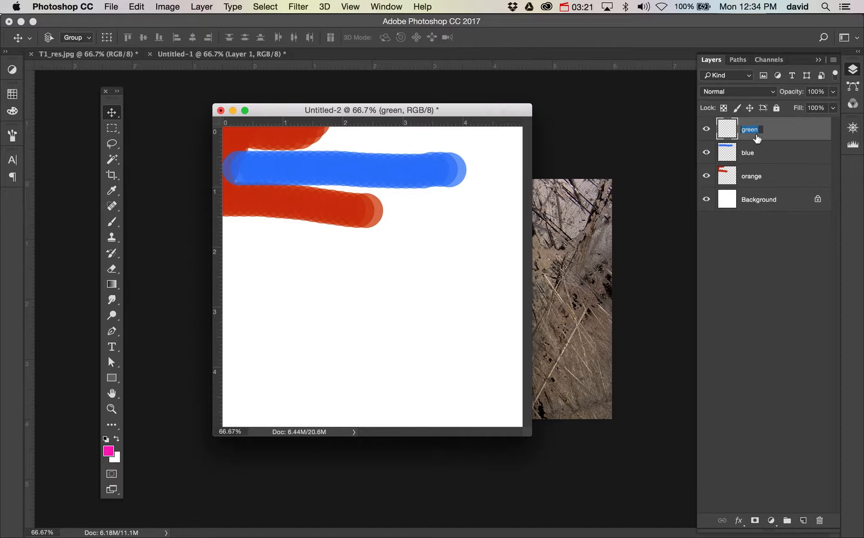
Rename the green layer to pink and paint a large looping pink stroke down the canvas with the Brush
{"action": "type", "text": "pink"}
{"action": "key", "text": "Return"}
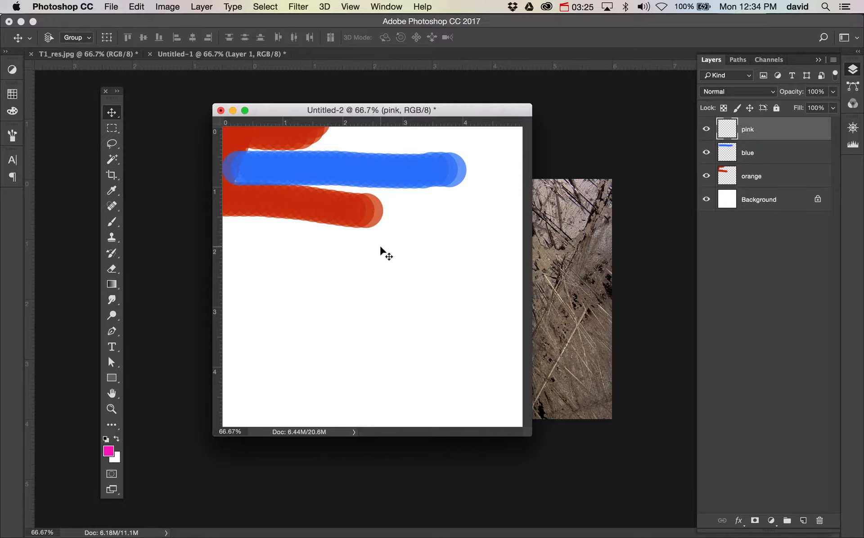
{"action": "key", "text": "b"}
{"action": "mouse_move", "coordinate": [273, 208]}
{"action": "left_mouse_down"}
{"action": "mouse_move", "coordinate": [442, 344]}
{"action": "mouse_move", "coordinate": [381, 294]}
{"action": "mouse_move", "coordinate": [259, 376]}
{"action": "left_mouse_up"}
Move the pink layer's stroke up and to the left with the Move tool
{"action": "left_click", "coordinate": [113, 113]}
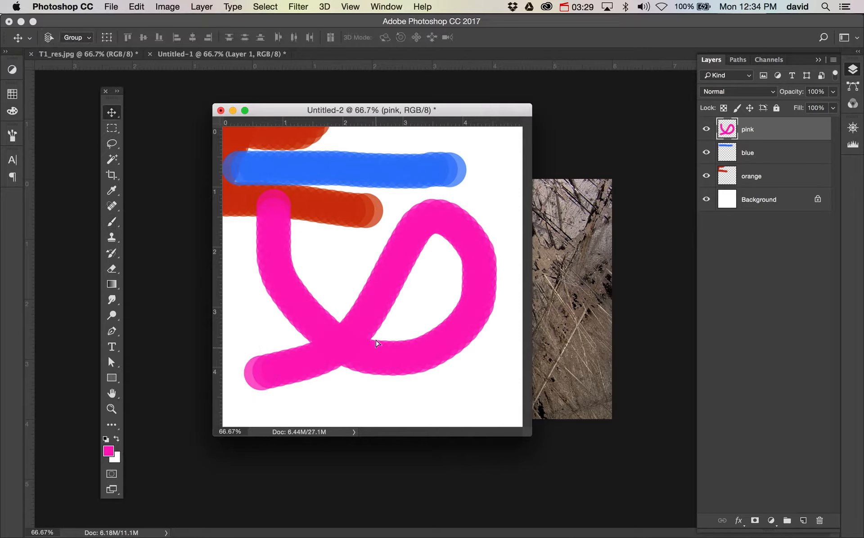
{"action": "left_click_drag", "start_coordinate": [377, 344], "coordinate": [315, 307]}
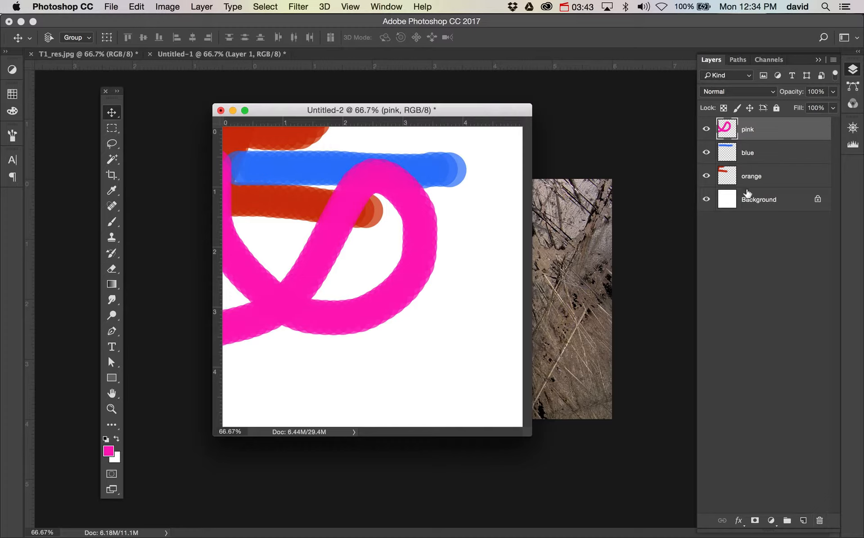
Try to delete the pink layer, declining the confirmation
{"action": "left_click", "coordinate": [820, 520]}
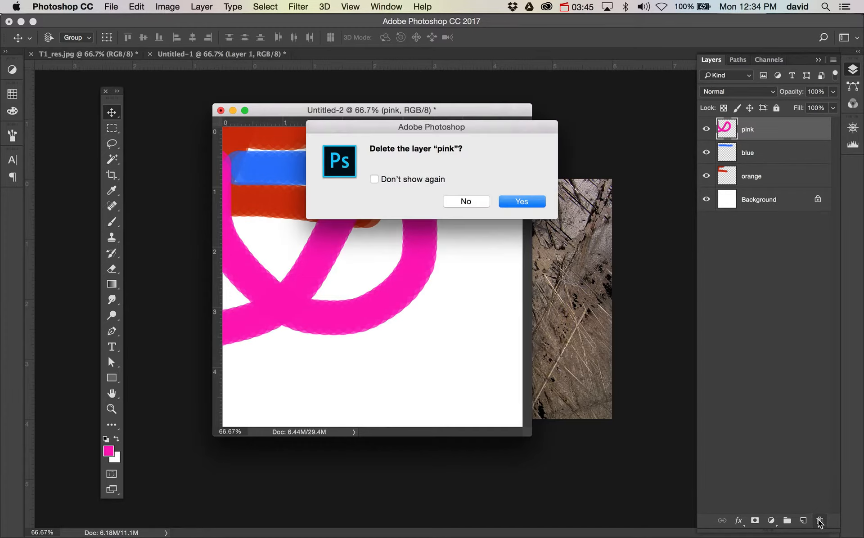
{"action": "left_click", "coordinate": [463, 201]}
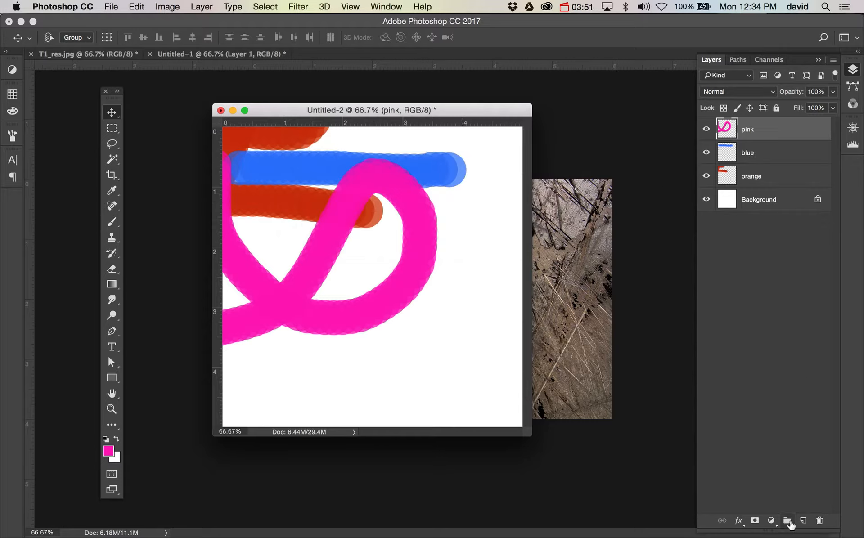
Select the pink, blue and orange layers and group them into a new layer group
{"action": "left_click", "coordinate": [783, 178], "text": "shift"}
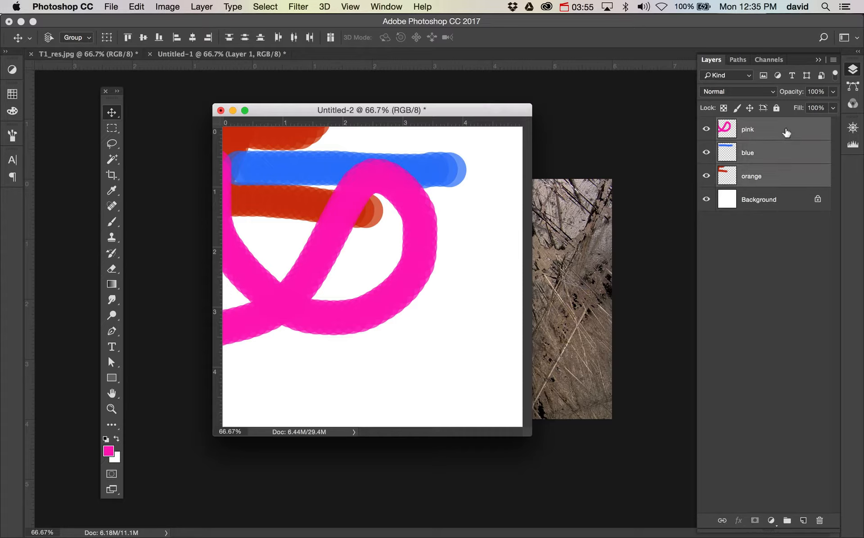
{"action": "left_click", "coordinate": [758, 129]}
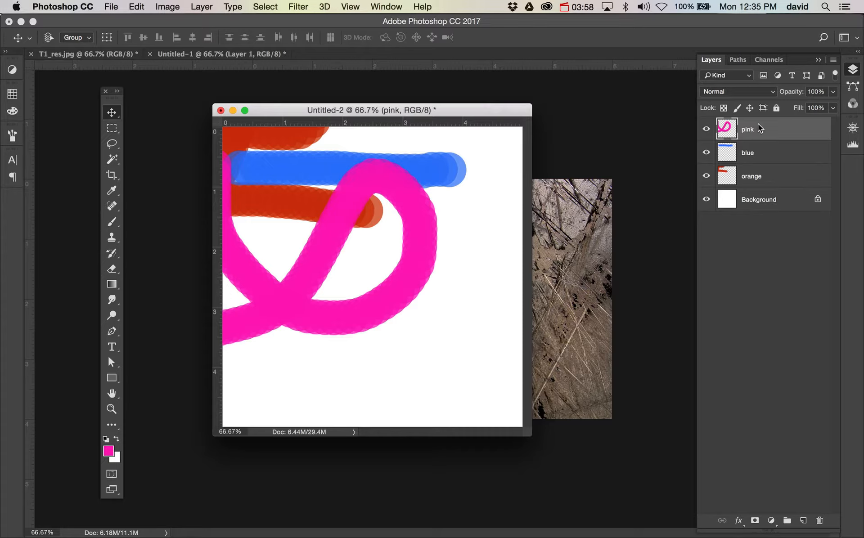
{"action": "left_click", "coordinate": [778, 177], "text": "shift"}
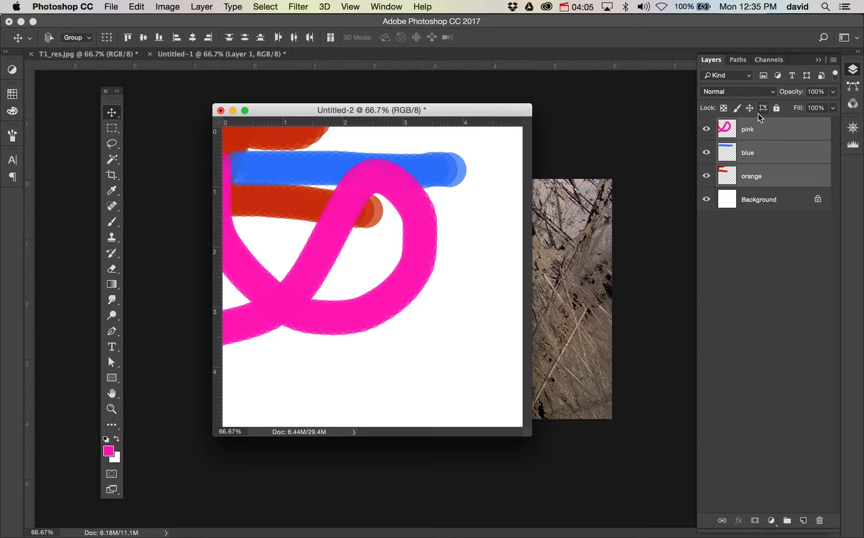
{"action": "left_click", "coordinate": [788, 521]}
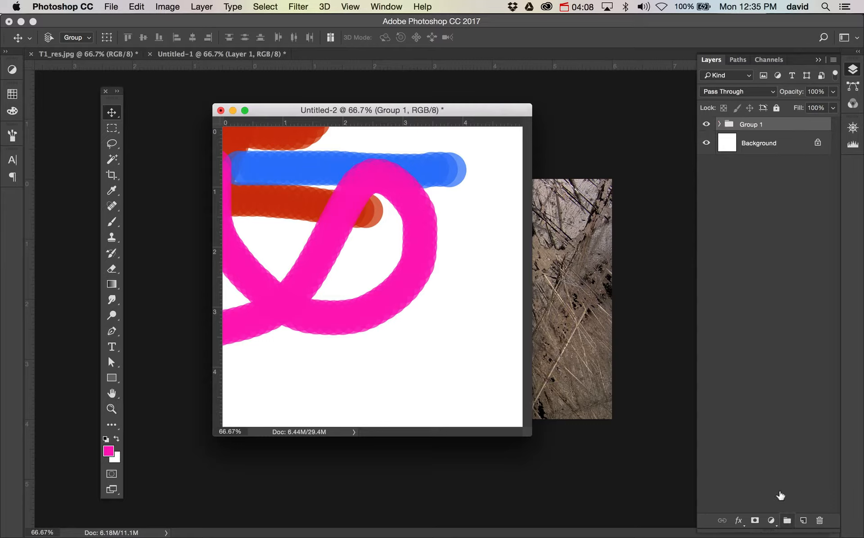
Toggle the group's visibility off and back on
{"action": "left_click", "coordinate": [707, 125]}
{"action": "left_click", "coordinate": [707, 126]}
{"action": "left_click", "coordinate": [707, 125]}
{"action": "left_click", "coordinate": [707, 125]}
Undo the layer grouping and then redo it
{"action": "key", "text": "super"}
{"action": "left_click", "coordinate": [145, 7]}
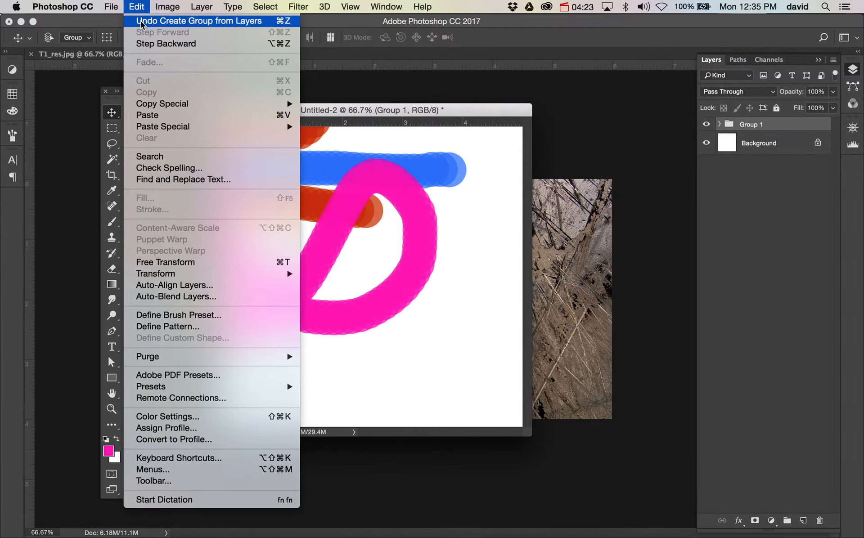
{"action": "left_click", "coordinate": [141, 21]}
{"action": "left_click", "coordinate": [137, 6]}
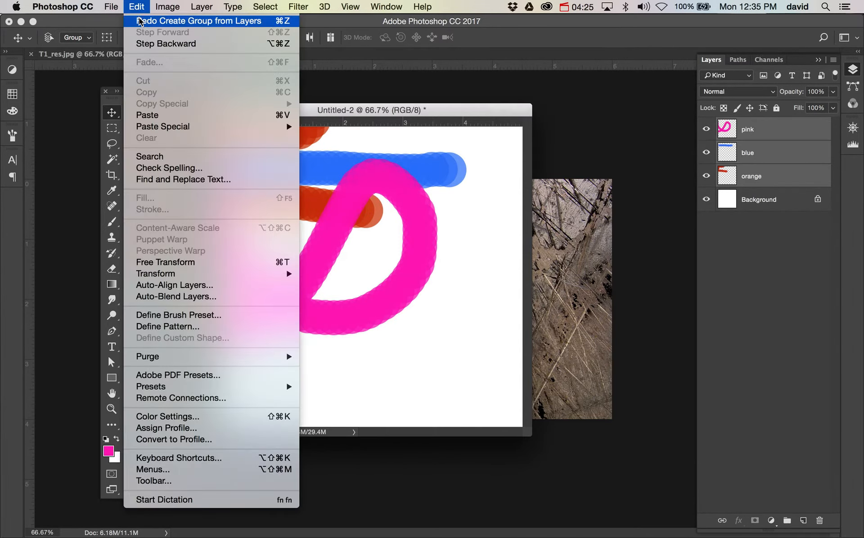
{"action": "left_click", "coordinate": [139, 19]}
{"action": "left_click", "coordinate": [138, 18]}
Bring the Untitled-2 document back to the front and switch to full screen mode
{"action": "left_click", "coordinate": [138, 5]}
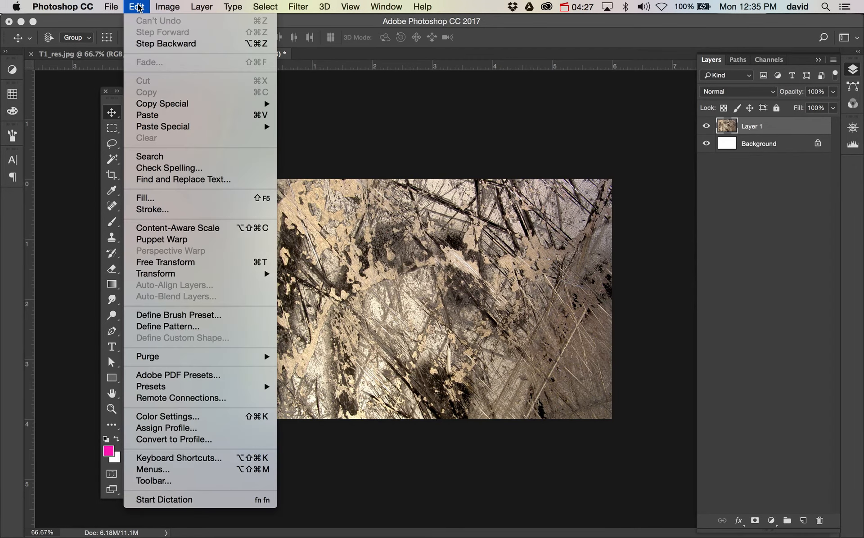
{"action": "left_click", "coordinate": [320, 178]}
{"action": "left_click", "coordinate": [110, 54]}
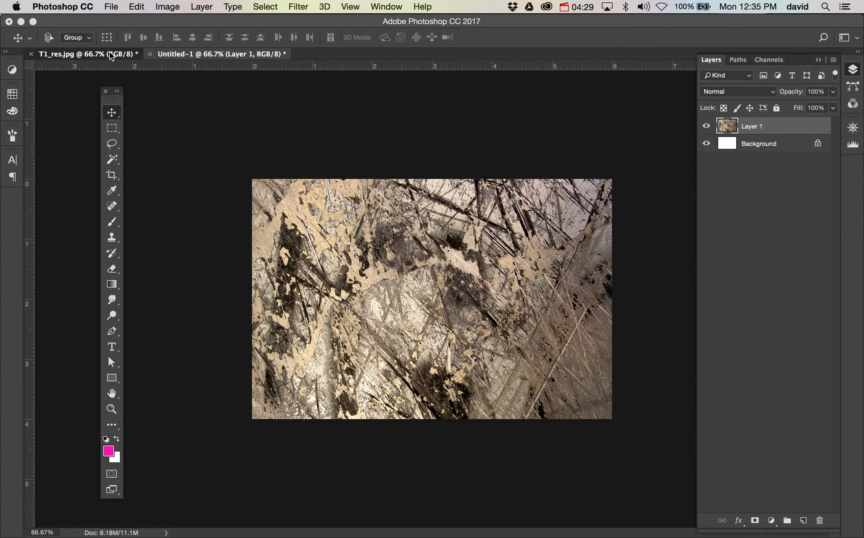
{"action": "left_click", "coordinate": [396, 6]}
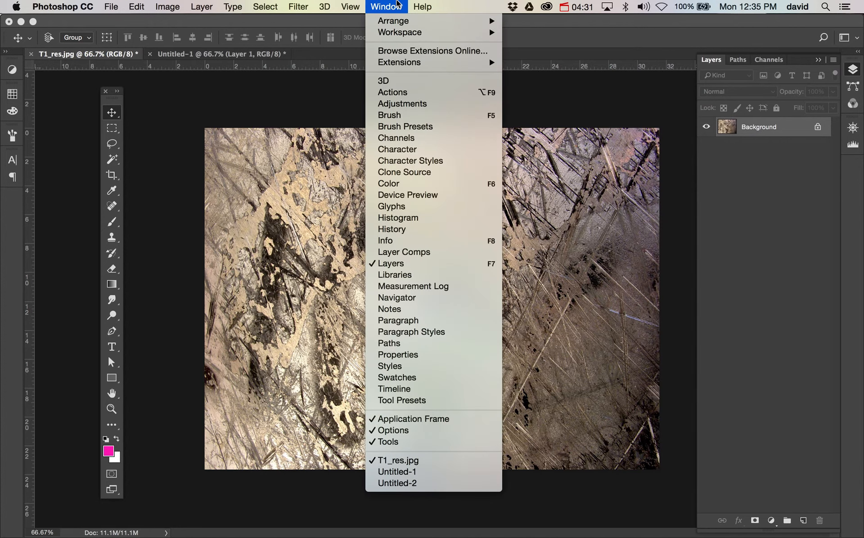
{"action": "left_click", "coordinate": [431, 479]}
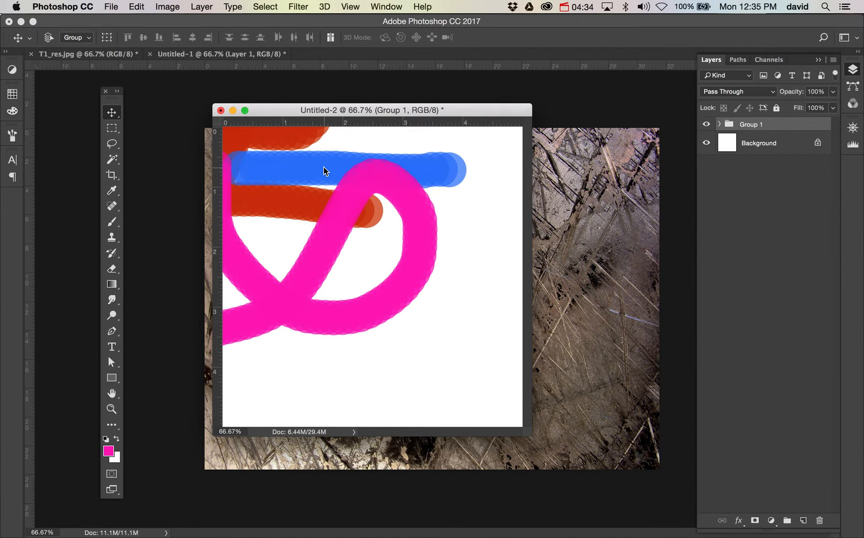
{"action": "key", "text": "f"}
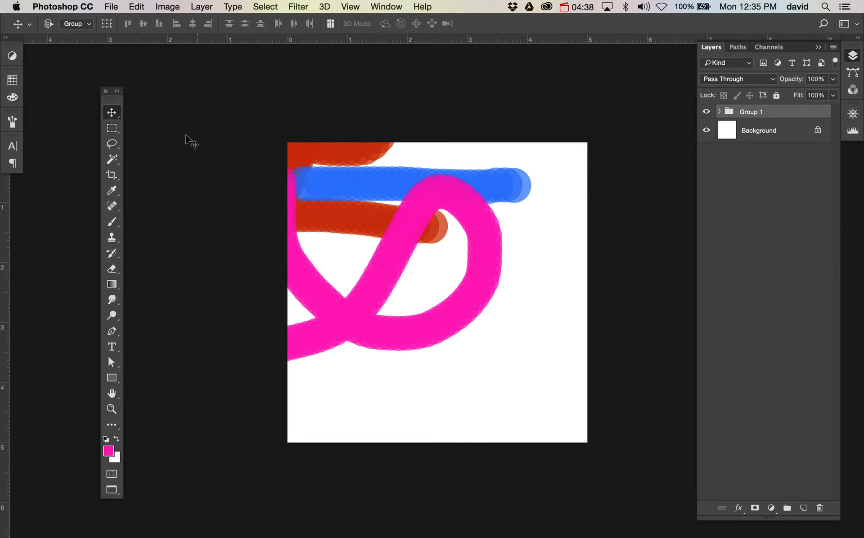
Step backward to undo the layer grouping
{"action": "left_click", "coordinate": [133, 5]}
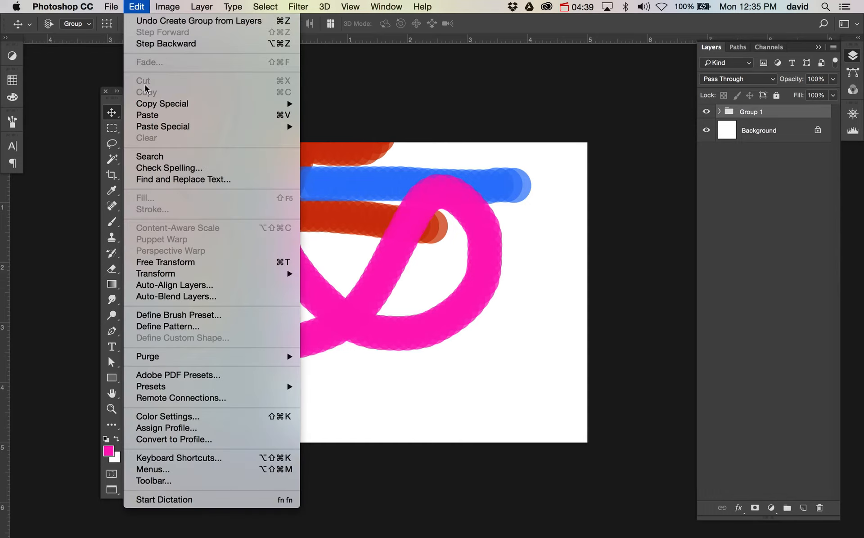
{"action": "left_click", "coordinate": [152, 51]}
Move the pink layer's stroke down and to the right
{"action": "key", "text": "super"}
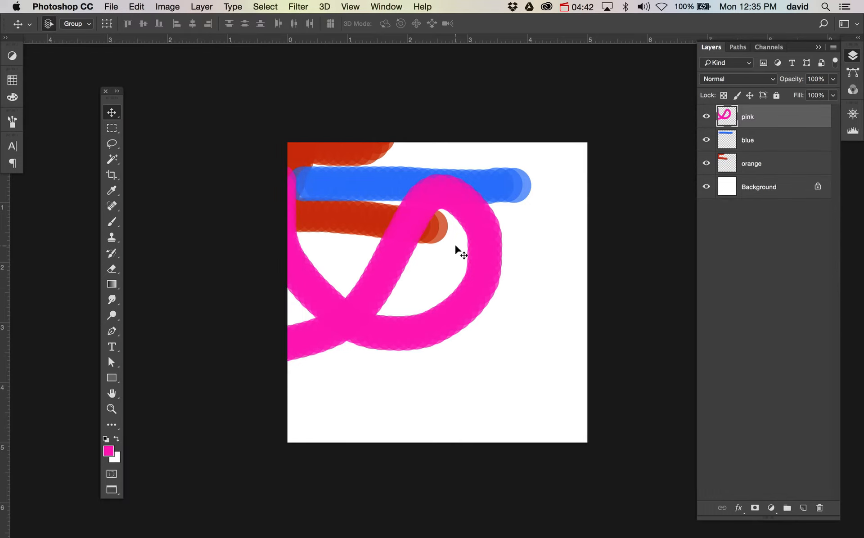
{"action": "left_click_drag", "start_coordinate": [455, 244], "coordinate": [515, 285]}
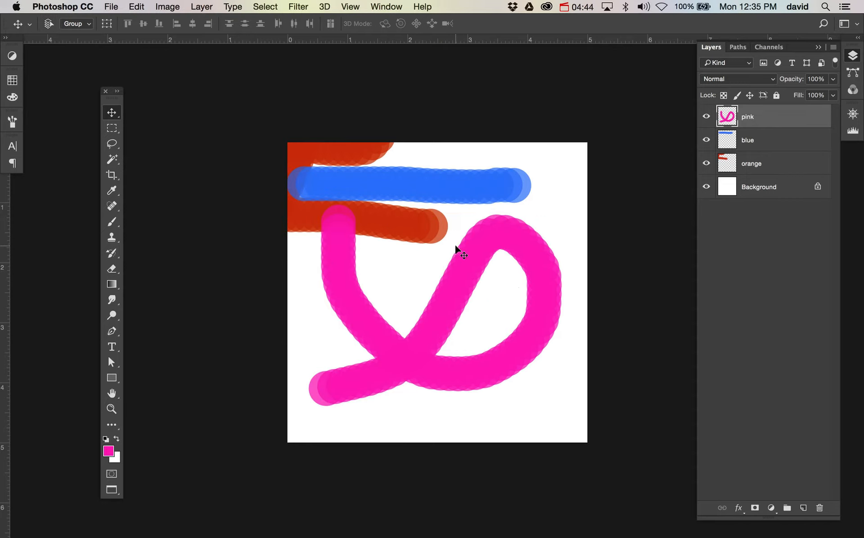